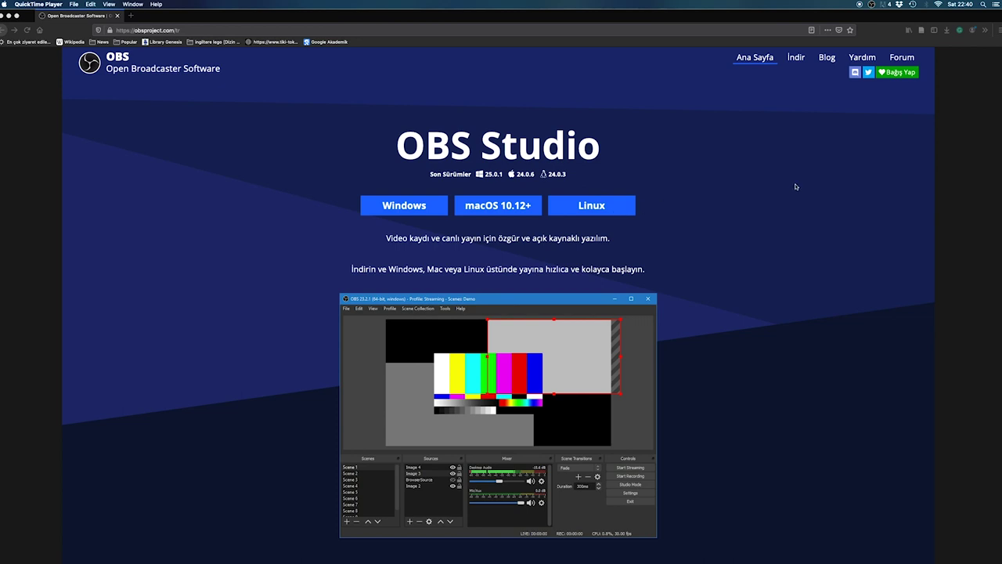
# Open the OBS wiki from the website's help page.
pyautogui.click(867, 59)
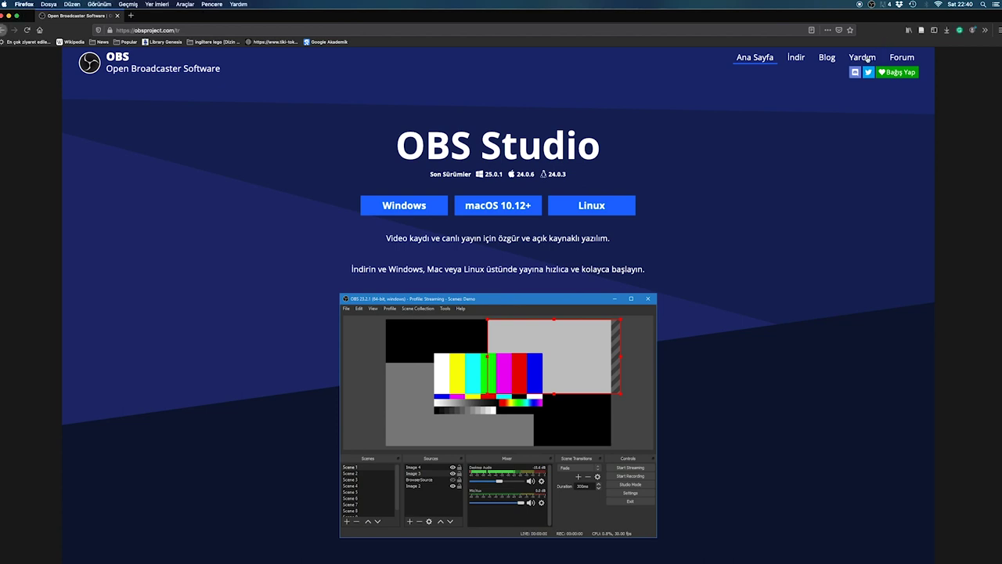
pyautogui.click(867, 59)
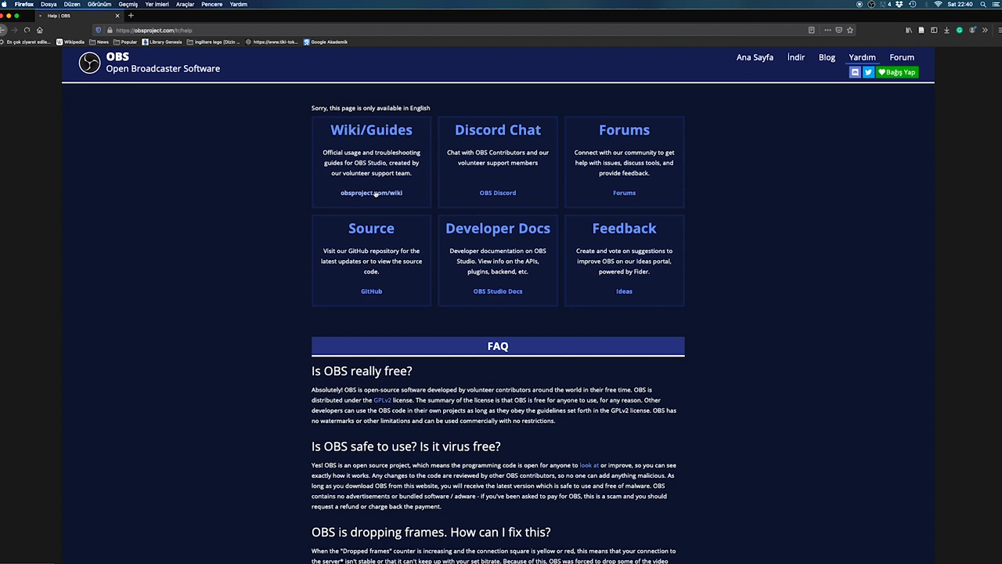
pyautogui.click(375, 192)
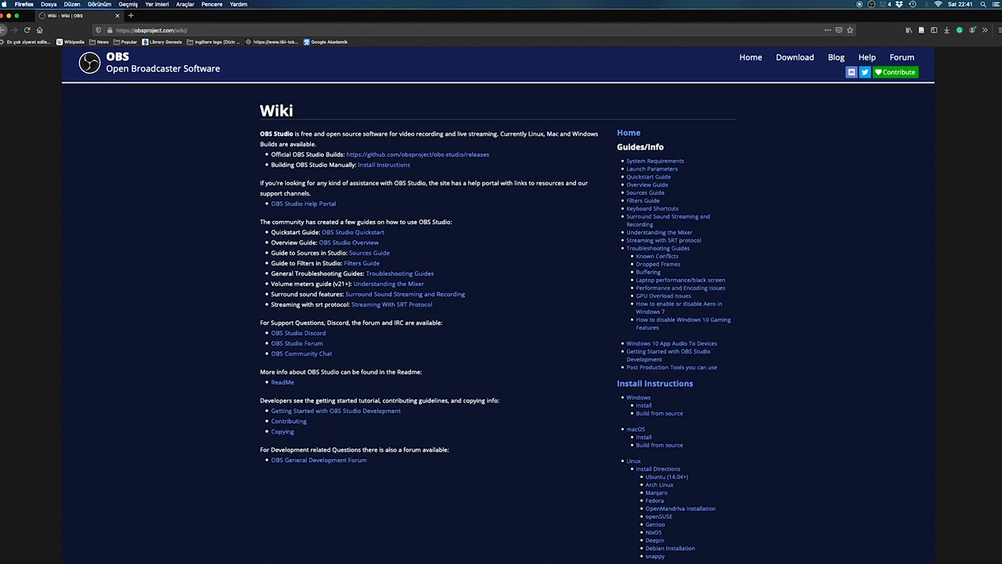
# Switch to OBS, open its settings and look at the interface language choices under the general settings.
pyautogui.moveTo(646, 558)
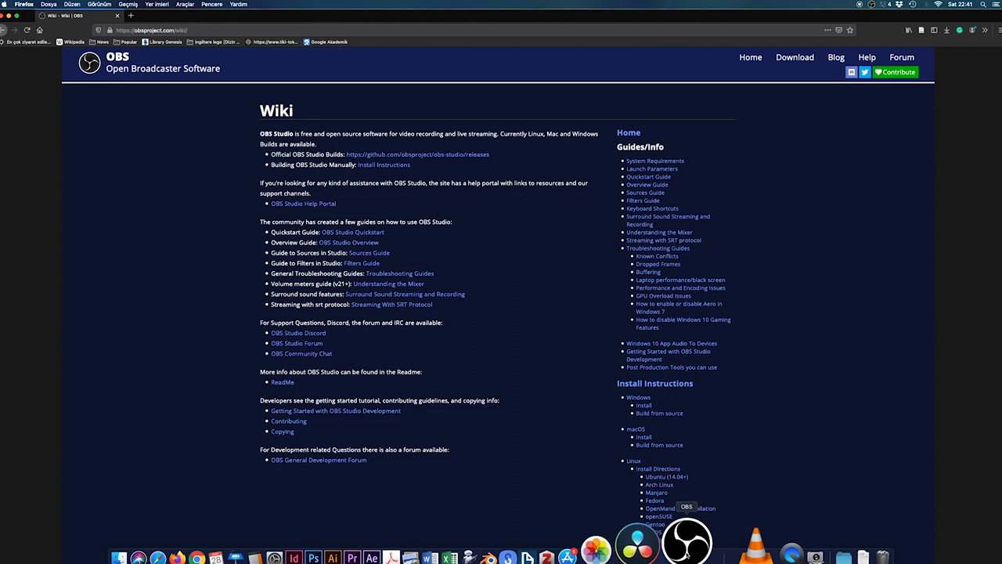
pyautogui.click(686, 553)
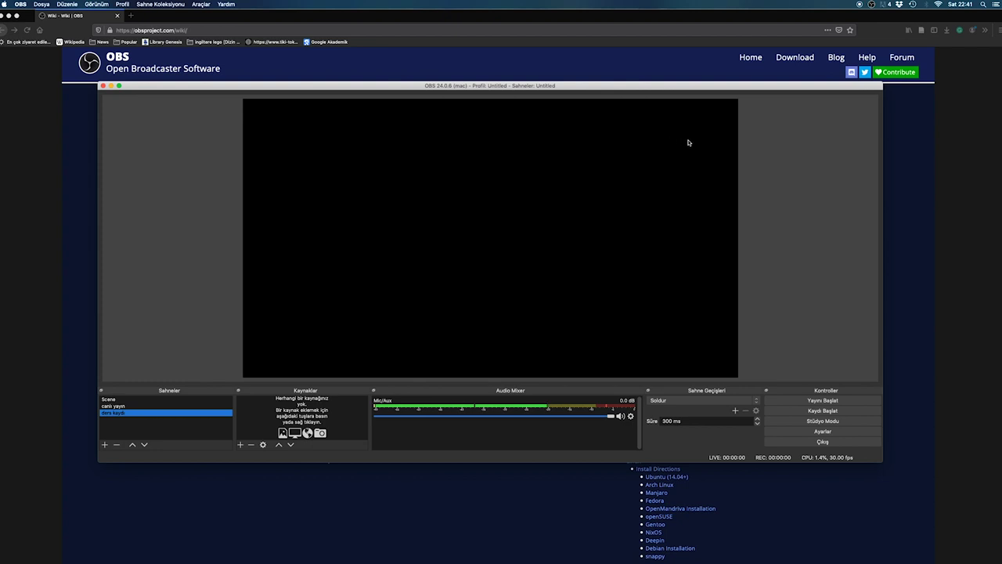
pyautogui.click(839, 433)
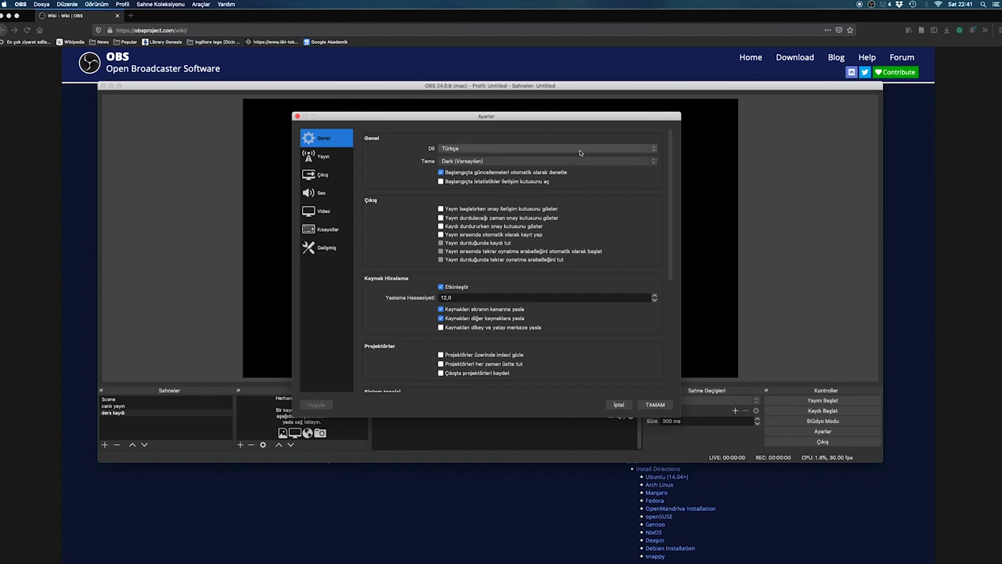
pyautogui.click(482, 148)
pyautogui.press('Escape')
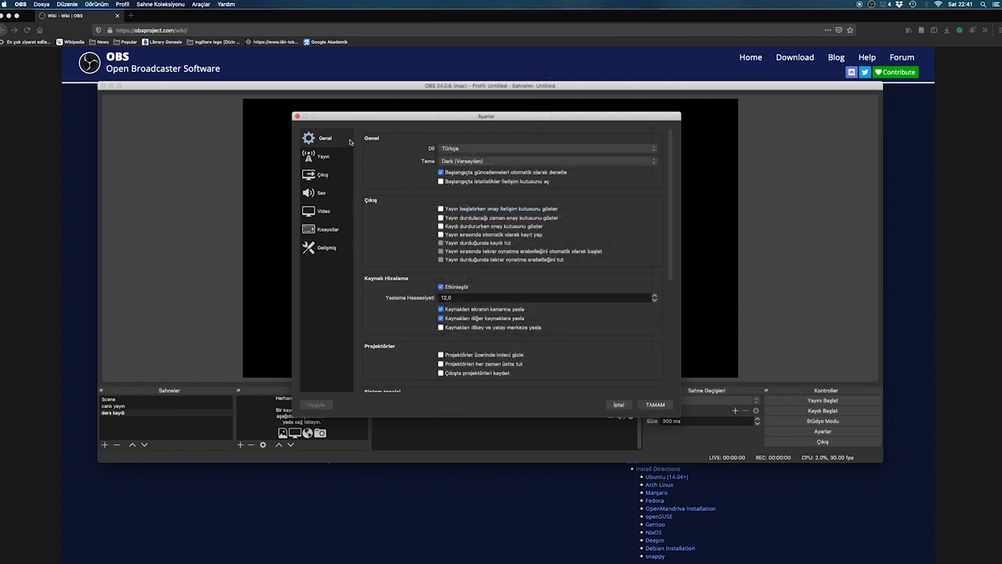
# Configure the video settings with a 2560x1440 base canvas, 1920x1080 output resolution and 30 FPS, and accept them.
pyautogui.click(328, 211)
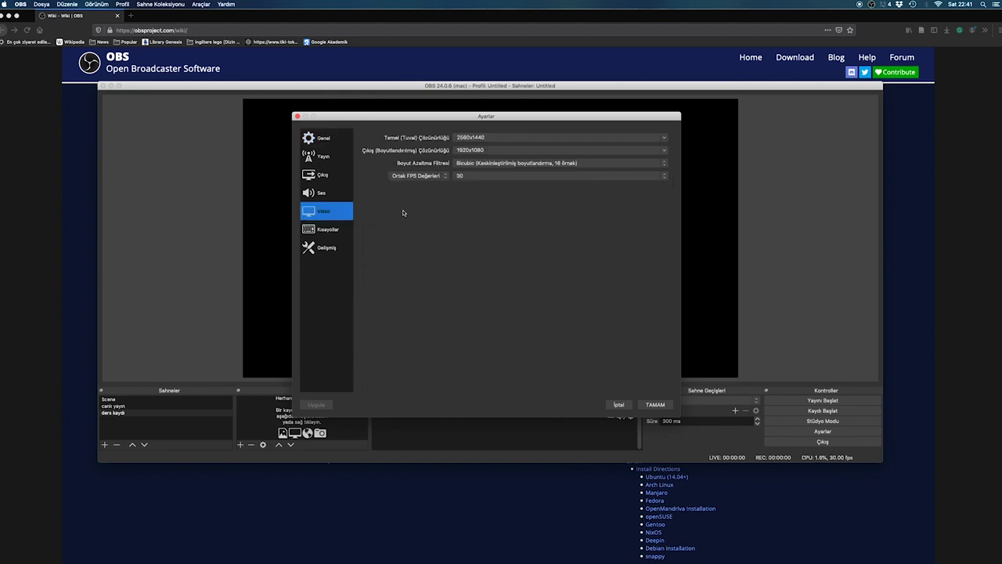
pyautogui.click(664, 138)
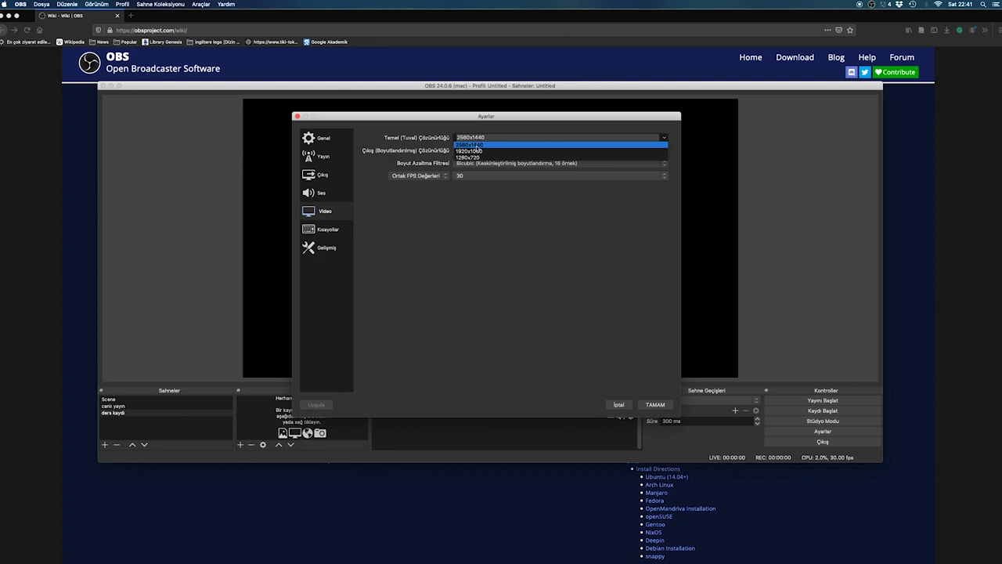
pyautogui.click(470, 150)
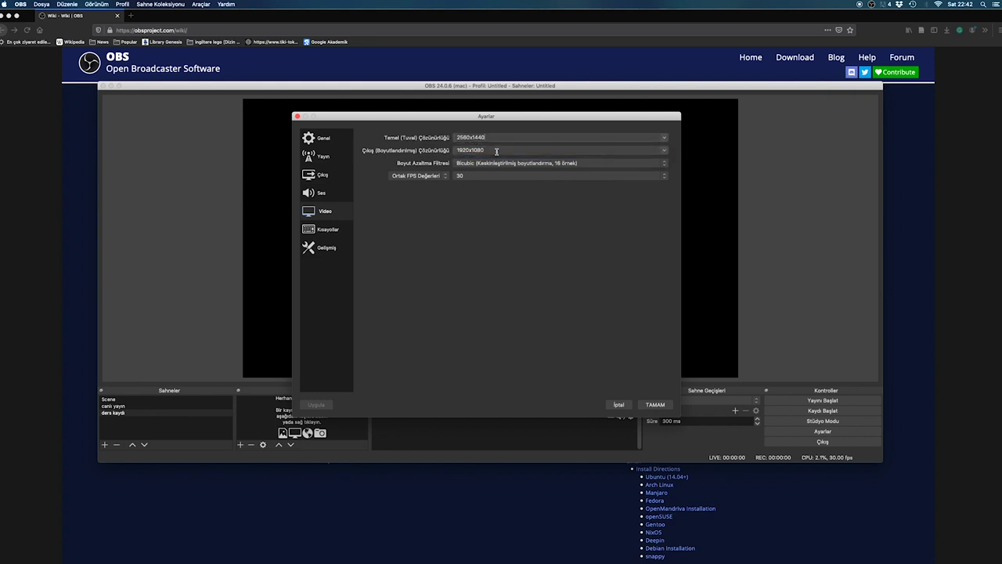
pyautogui.click(664, 152)
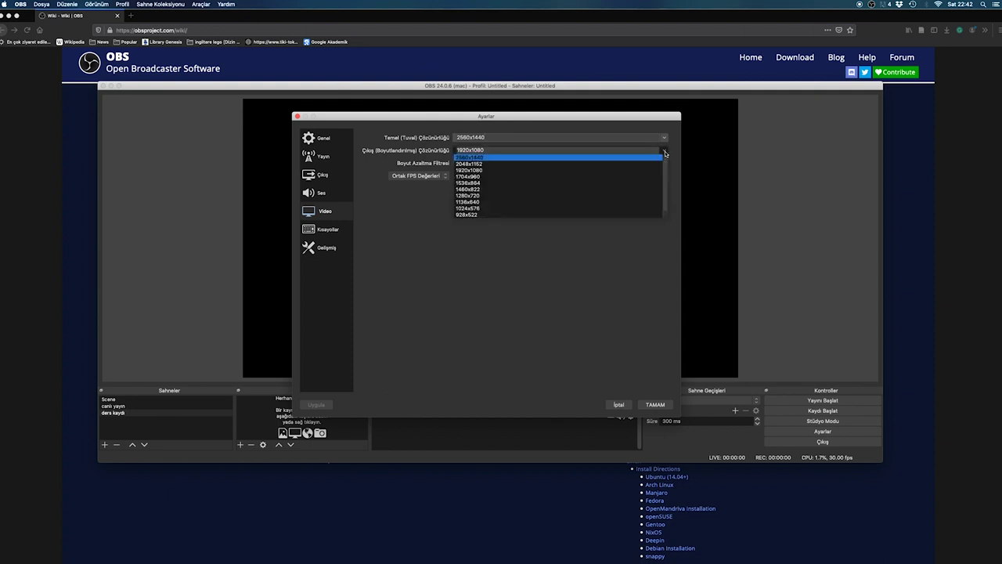
pyautogui.click(488, 172)
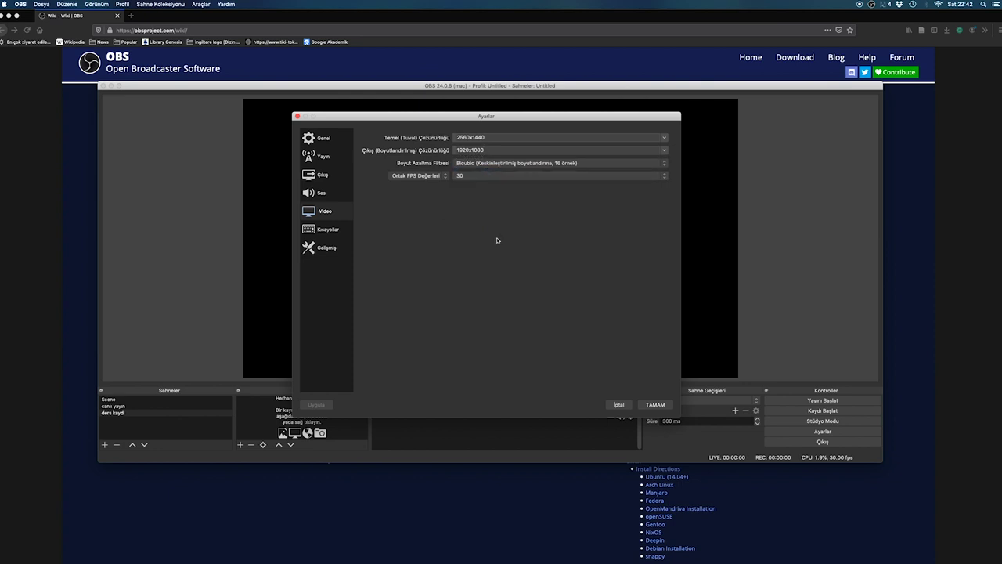
pyautogui.click(466, 176)
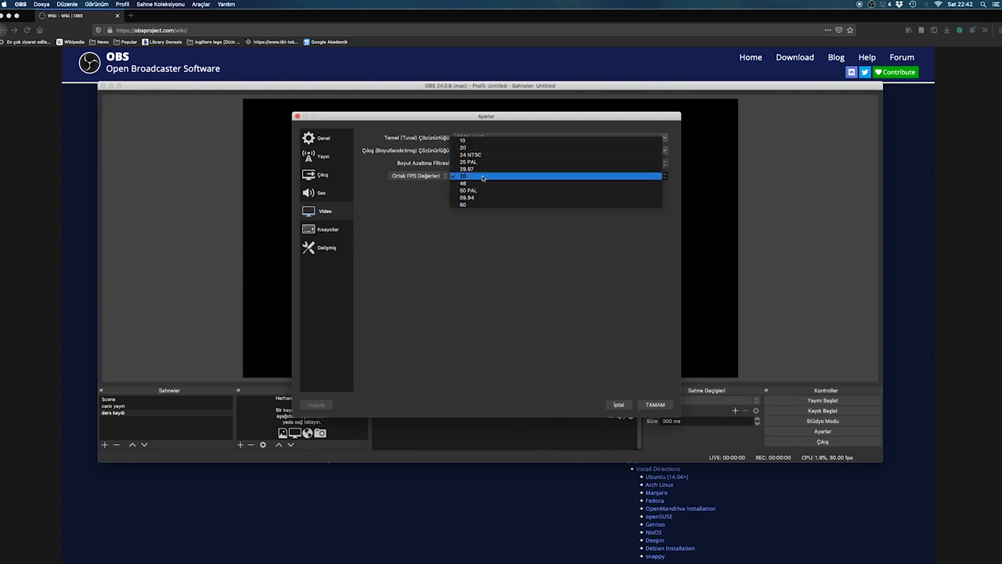
pyautogui.click(487, 259)
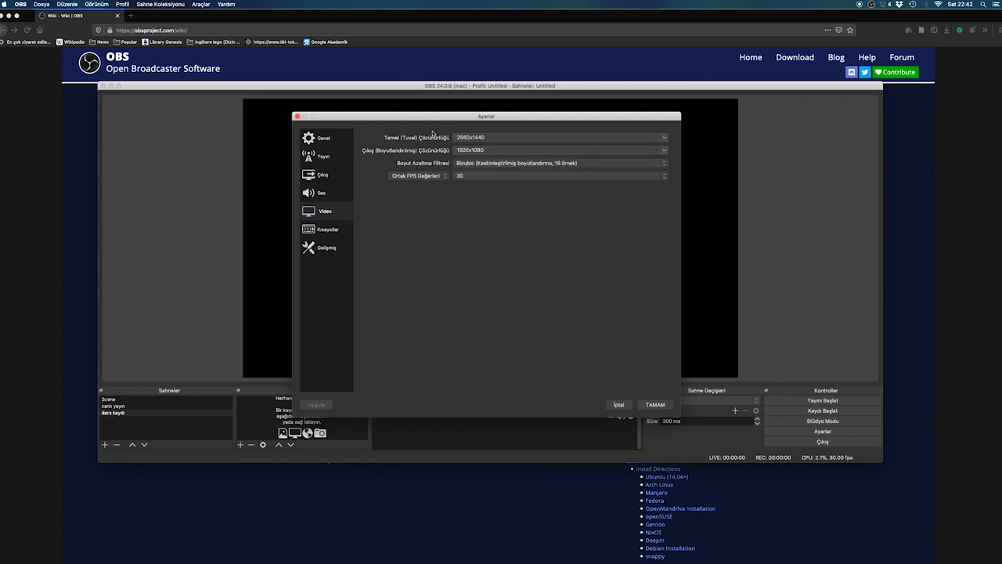
pyautogui.click(656, 405)
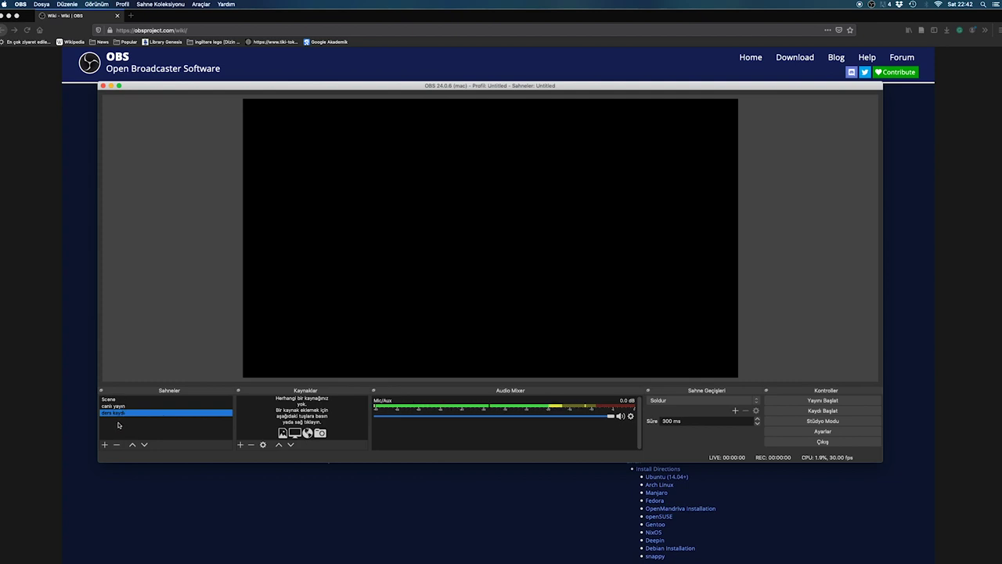
# Add a new screen capture source (Ekran Yakalama) to the "ders kaydı" scene for display 0, with the cursor shown and no cropping.
pyautogui.click(104, 444)
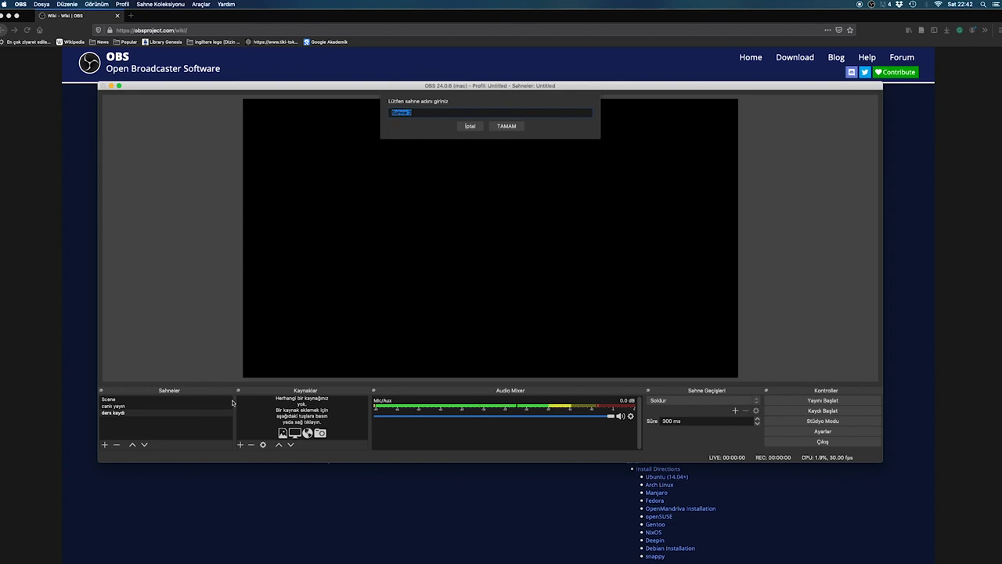
pyautogui.click(470, 126)
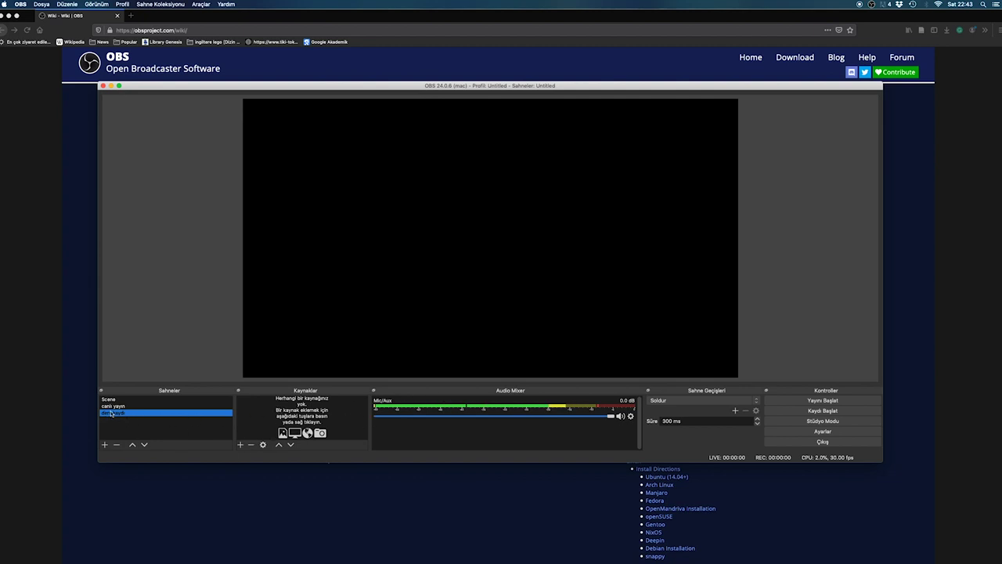
pyautogui.click(240, 445)
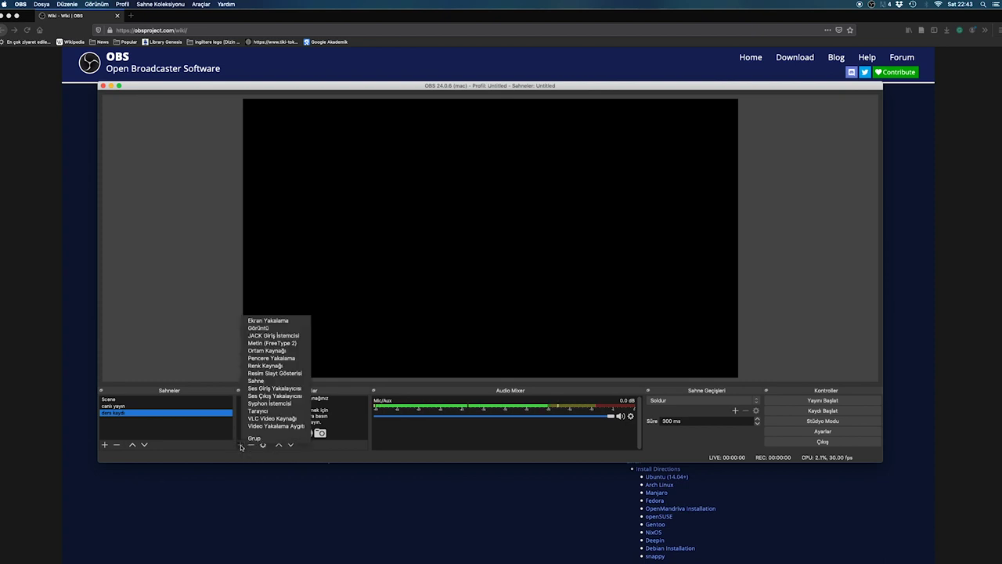
pyautogui.click(296, 323)
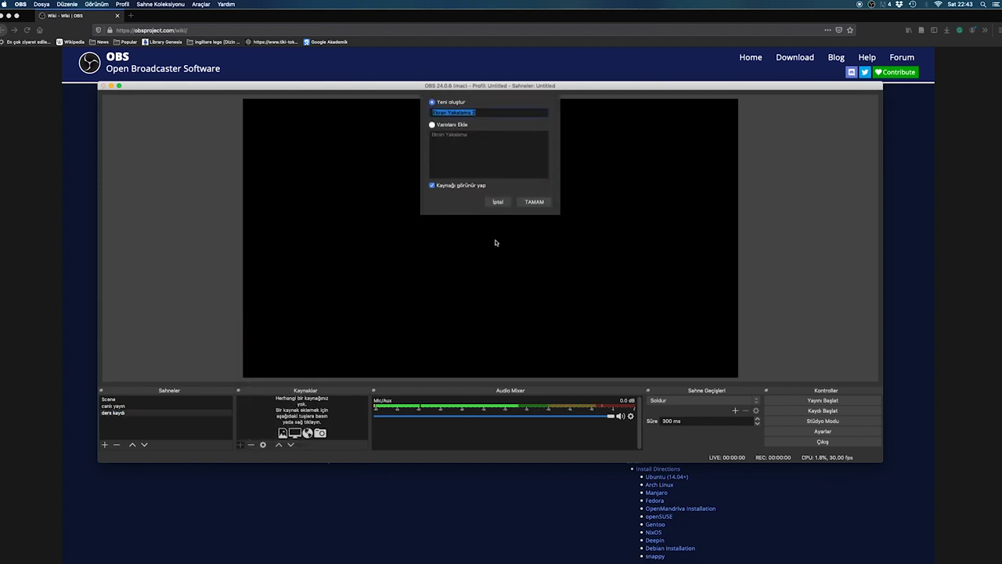
pyautogui.click(536, 202)
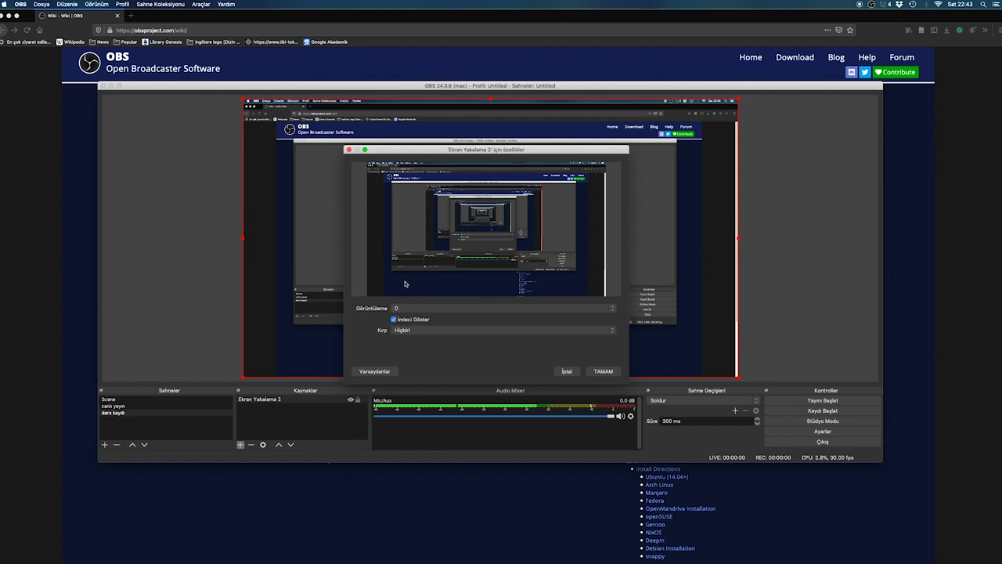
pyautogui.click(603, 371)
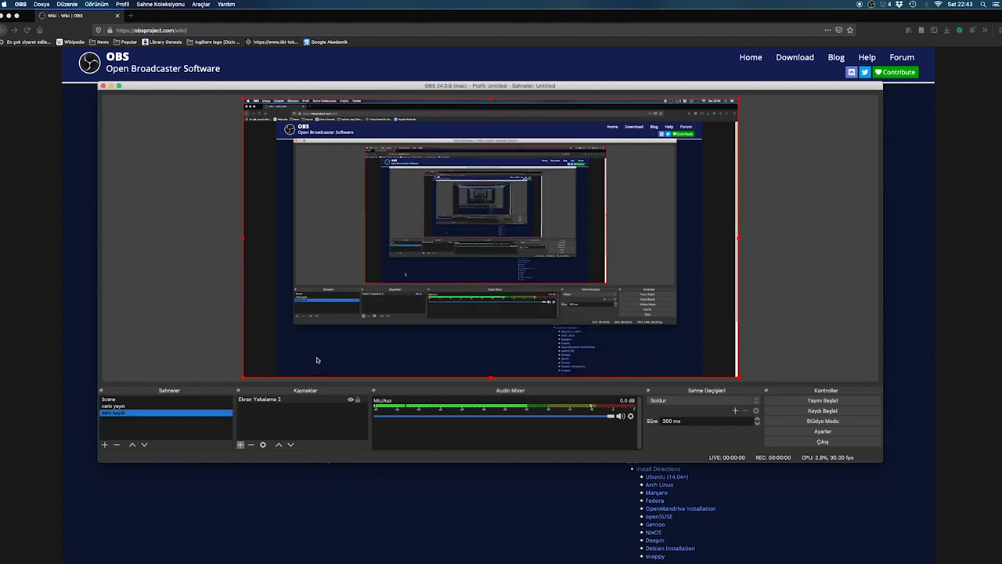
# Add a new video capture device source (Video Yakalama Aygıtı) using the FaceTime HD Camera (Built-in) with the 1280x720 preset.
pyautogui.click(241, 445)
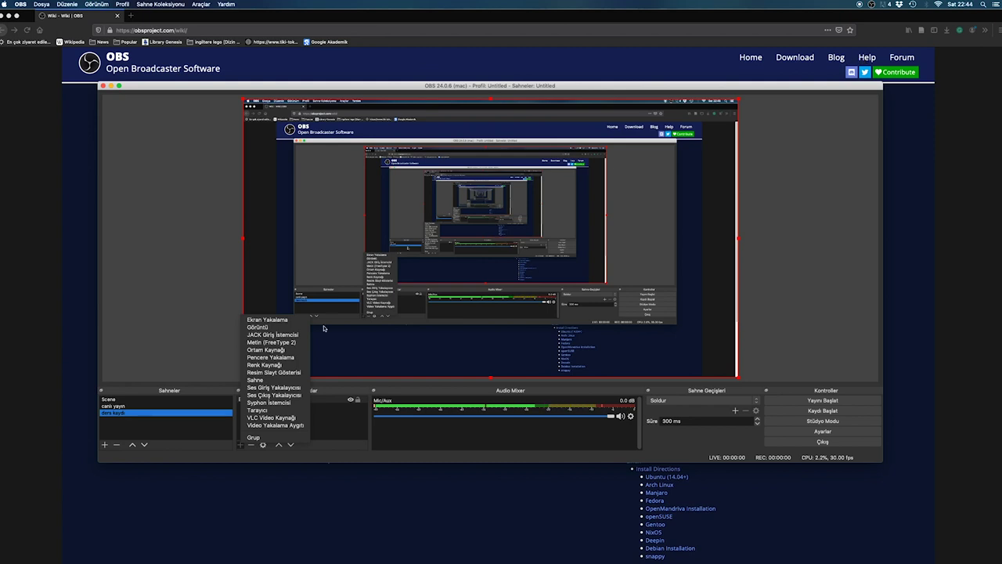
pyautogui.click(276, 425)
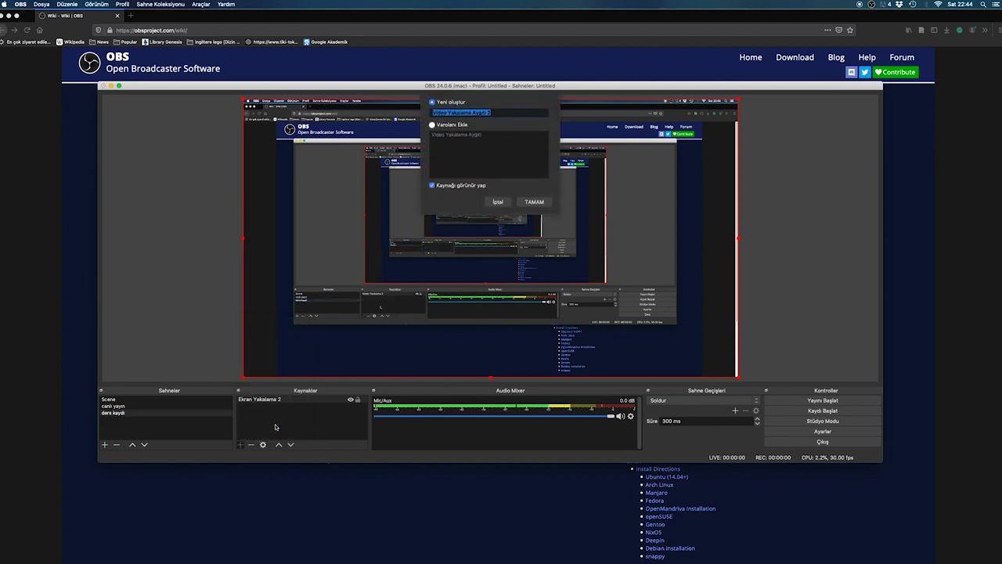
pyautogui.click(535, 202)
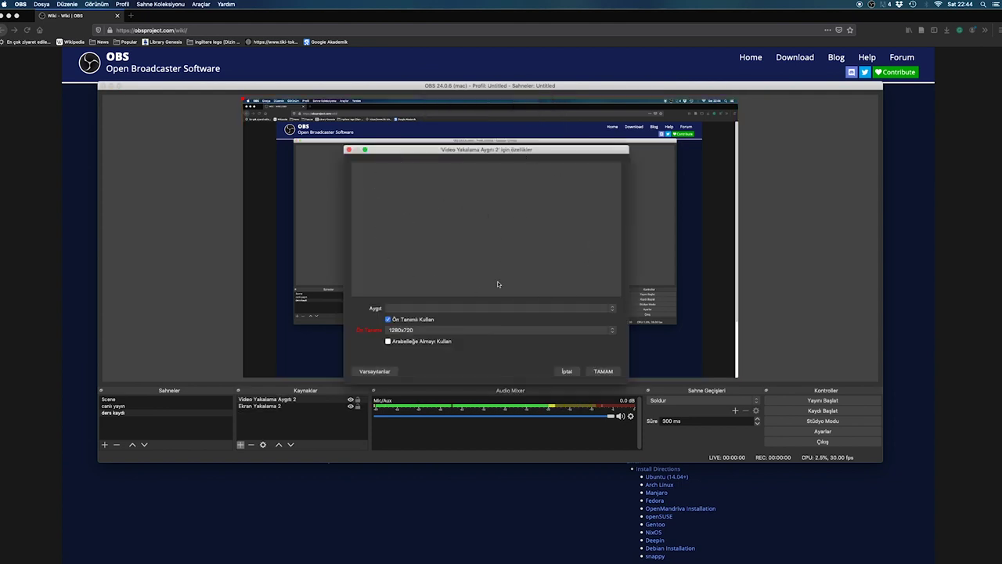
pyautogui.click(613, 310)
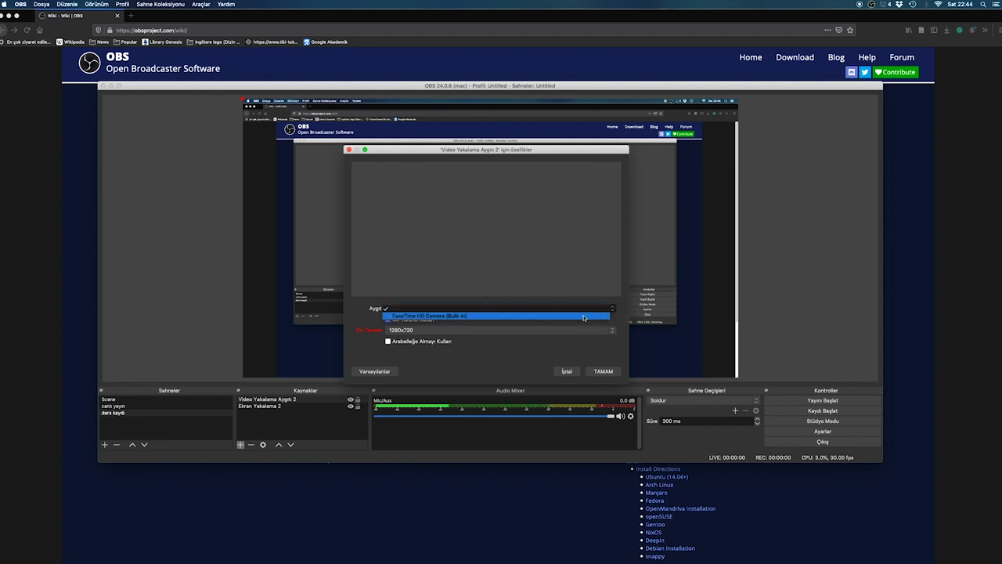
pyautogui.click(471, 316)
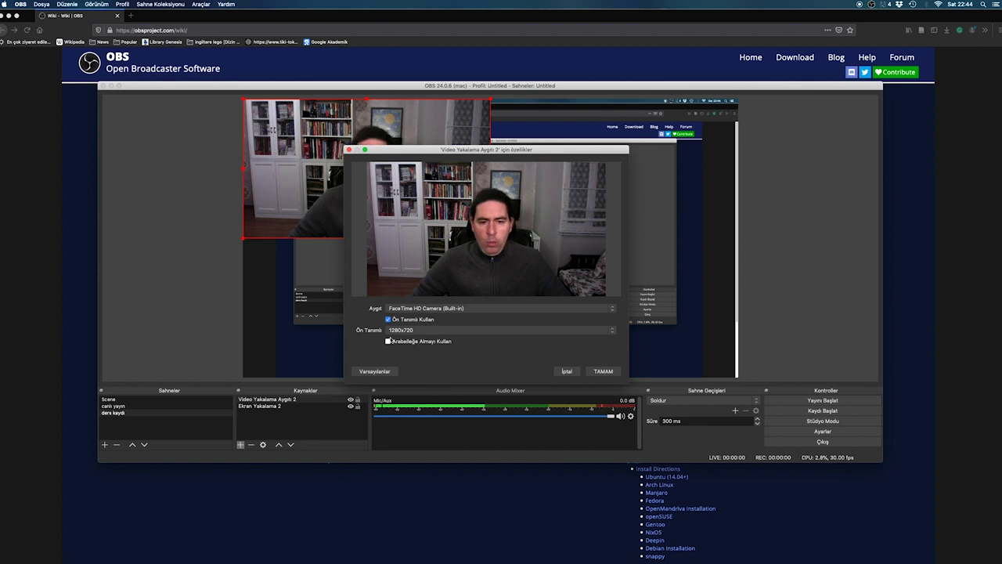
pyautogui.click(486, 330)
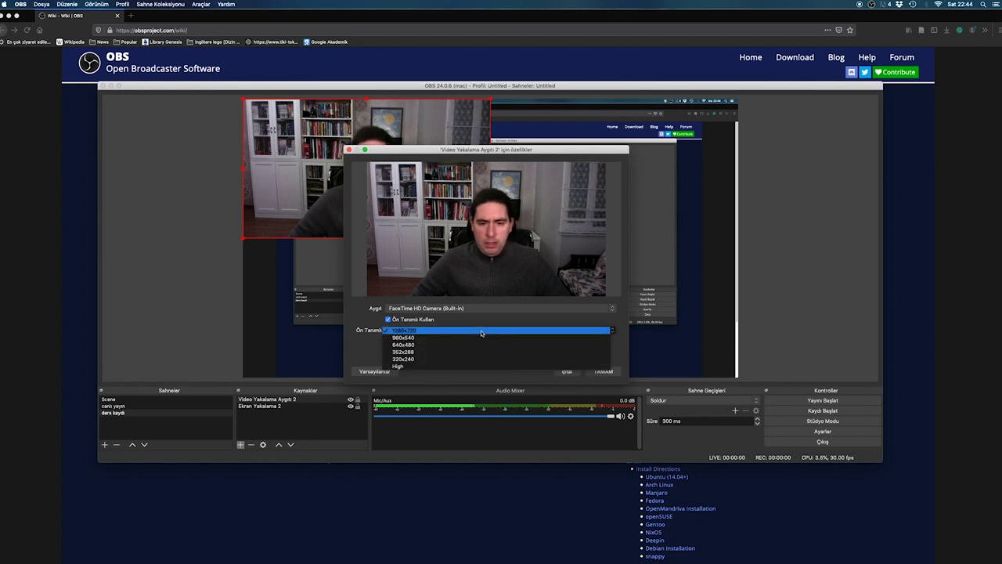
pyautogui.click(482, 332)
pyautogui.click(601, 371)
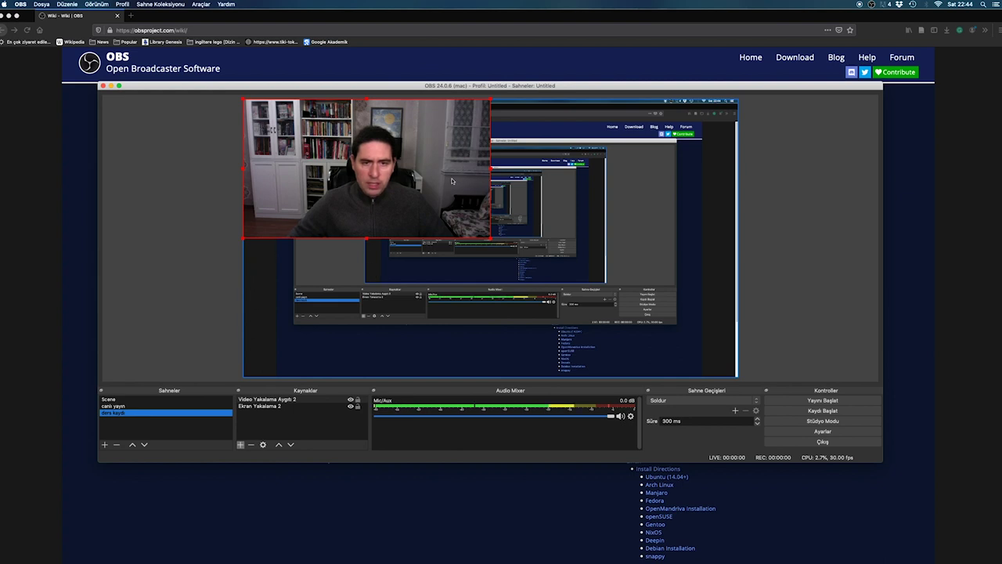
# Shrink the webcam image into the lower-left corner of the canvas and start recording.
pyautogui.moveTo(449, 176); pyautogui.dragTo(538, 236)
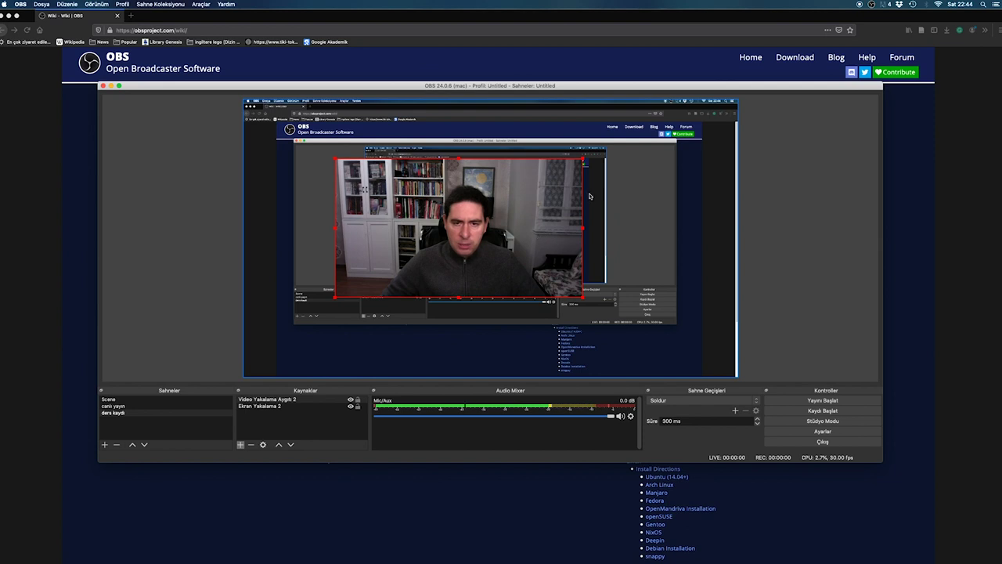
pyautogui.moveTo(583, 160); pyautogui.dragTo(360, 312)
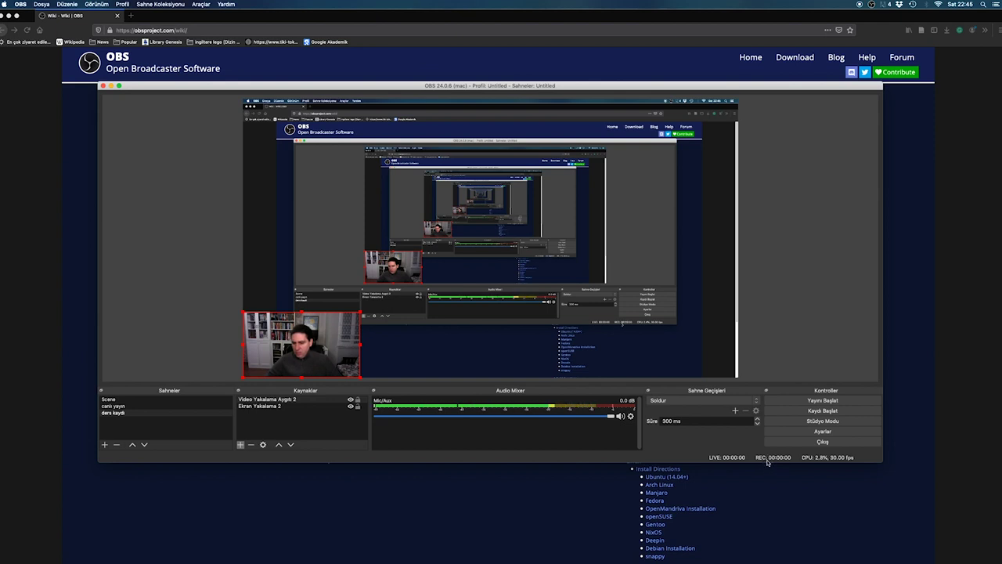
pyautogui.click(826, 412)
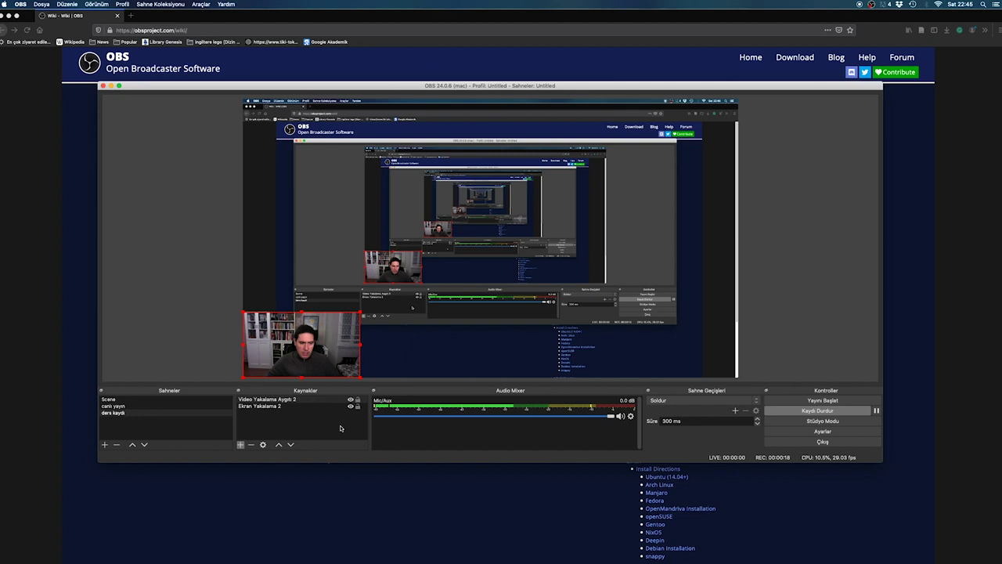
# While recording, hide and show the webcam source, and do the same with the screen capture source.
pyautogui.click(351, 402)
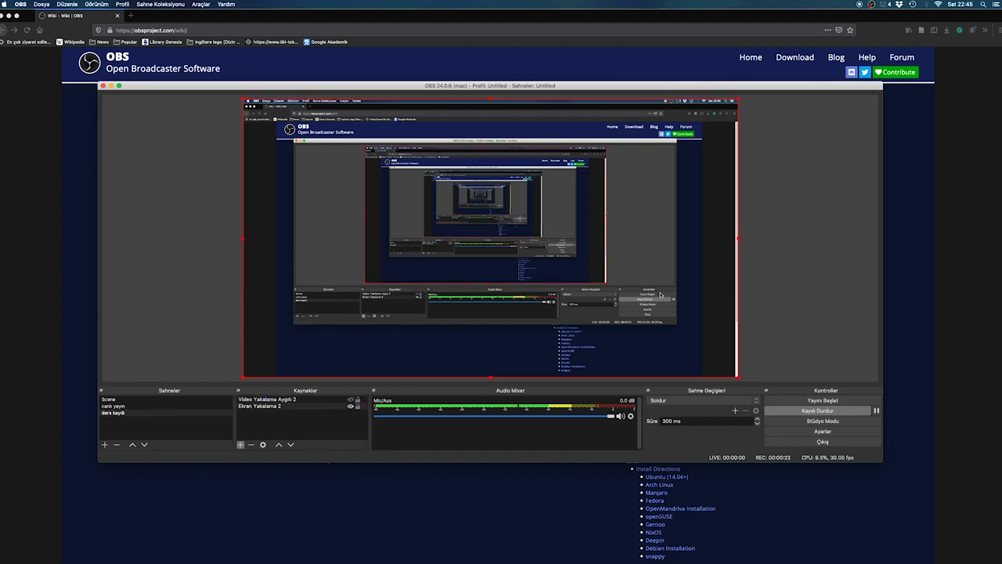
pyautogui.click(350, 399)
pyautogui.click(350, 406)
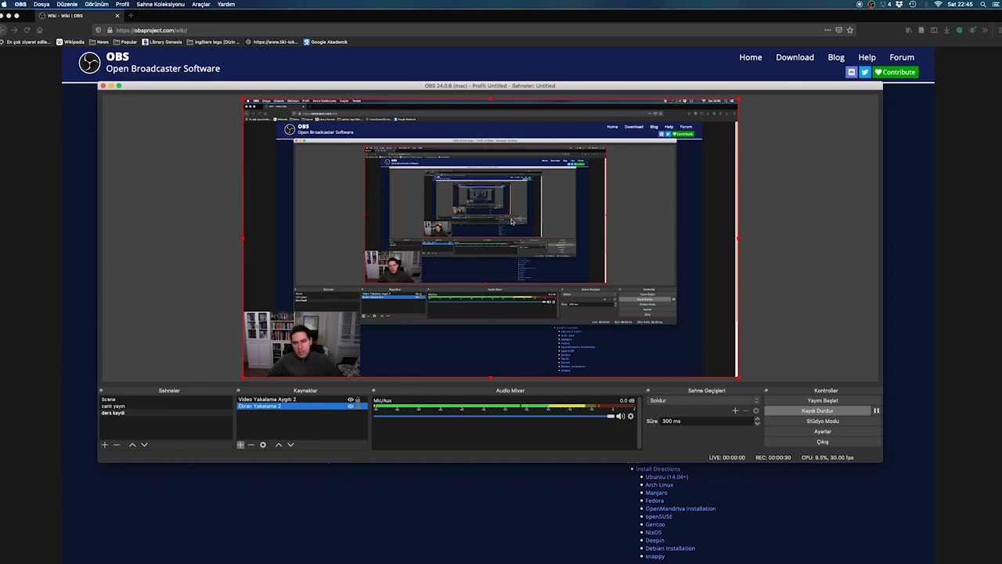
pyautogui.click(351, 406)
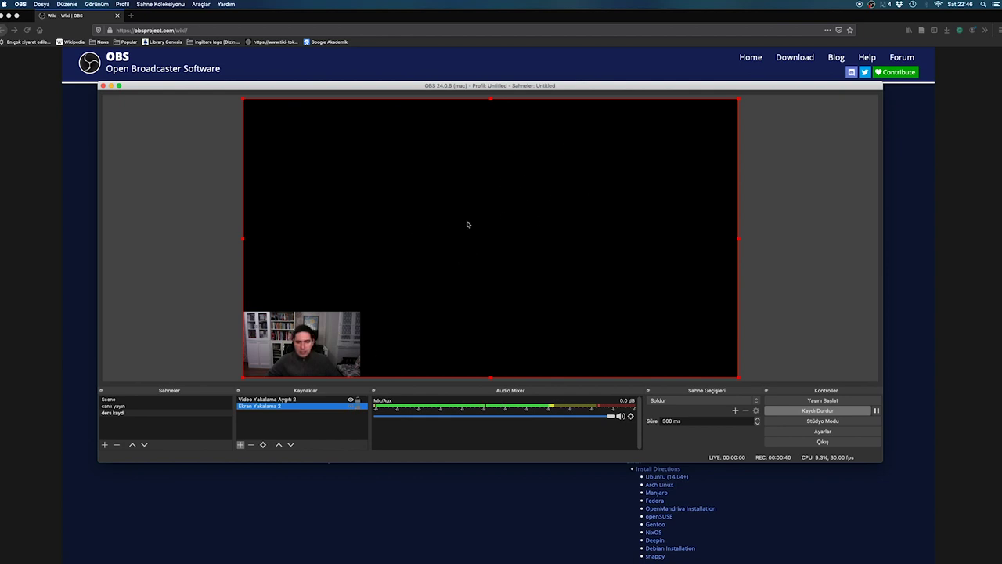
pyautogui.click(351, 407)
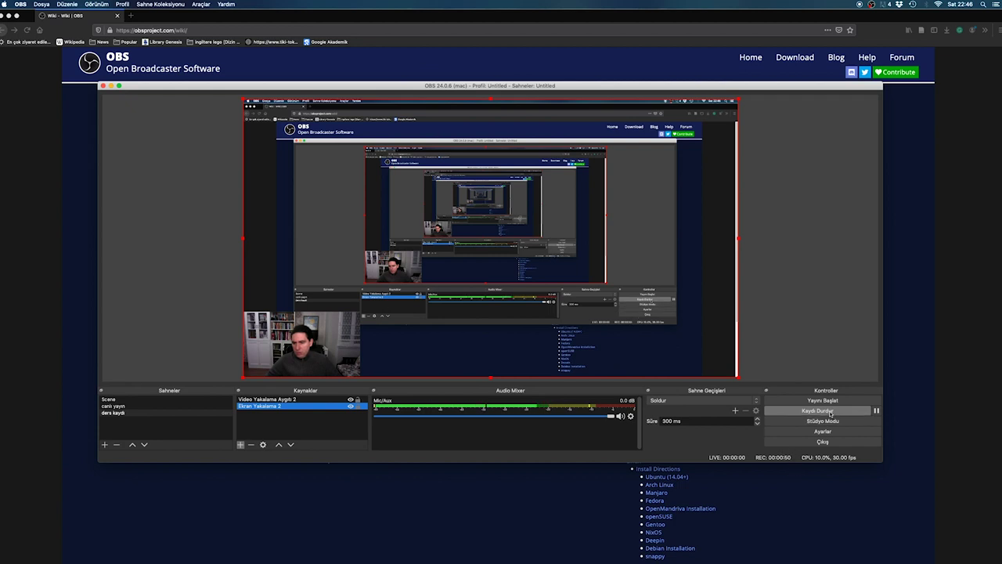
# Stop the recording, show the folder holding the recorded files and close it.
pyautogui.click(845, 412)
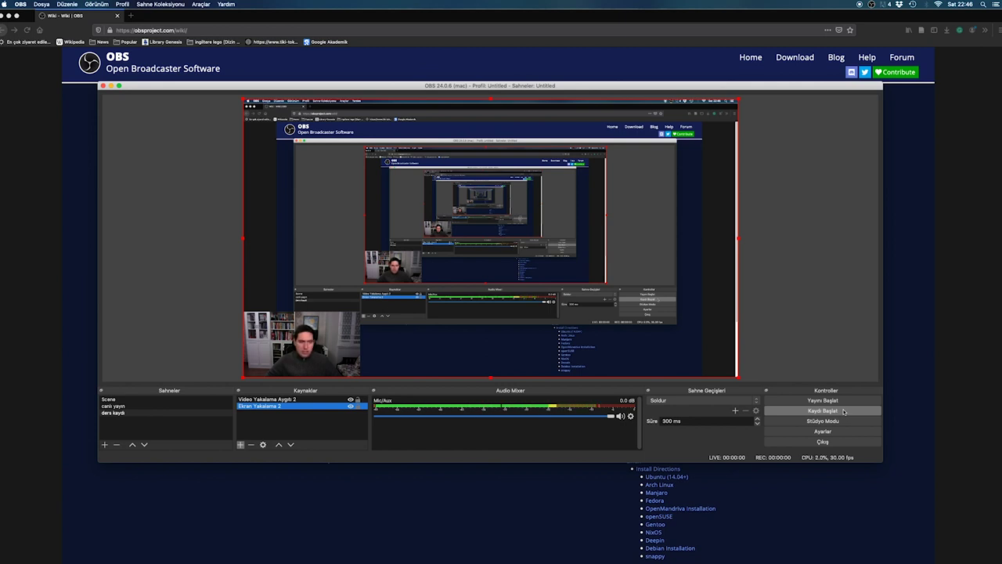
pyautogui.click(42, 5)
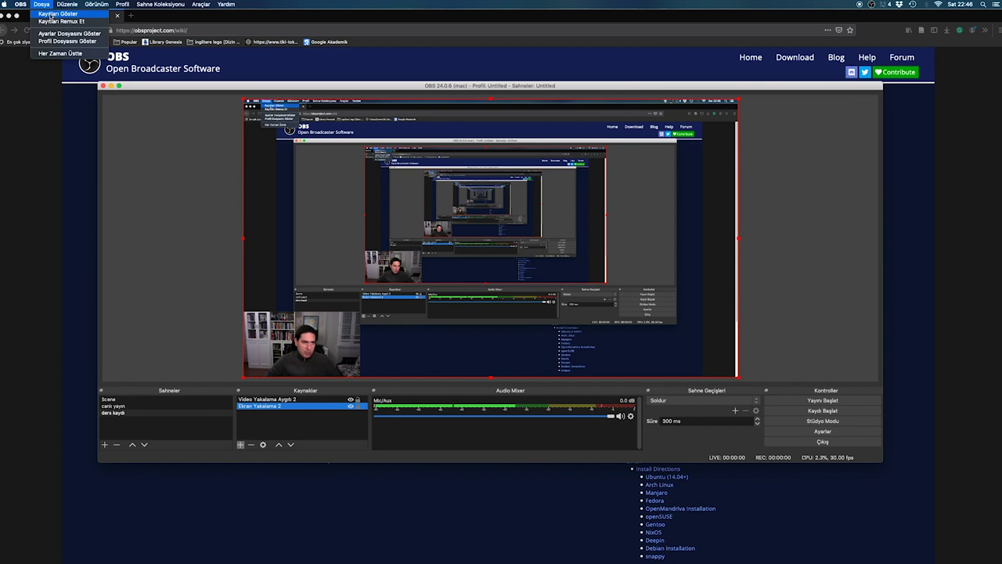
pyautogui.click(50, 14)
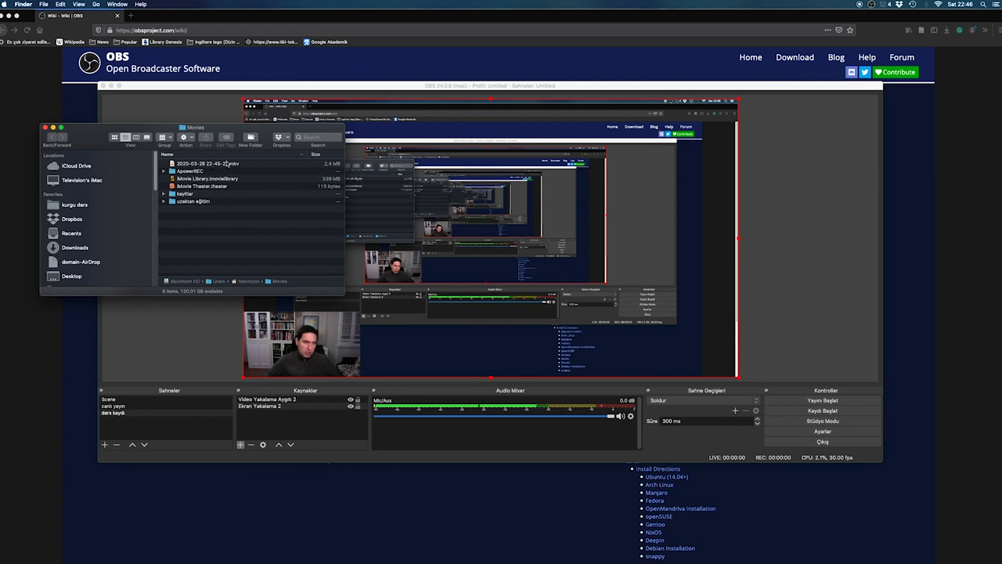
pyautogui.click(46, 127)
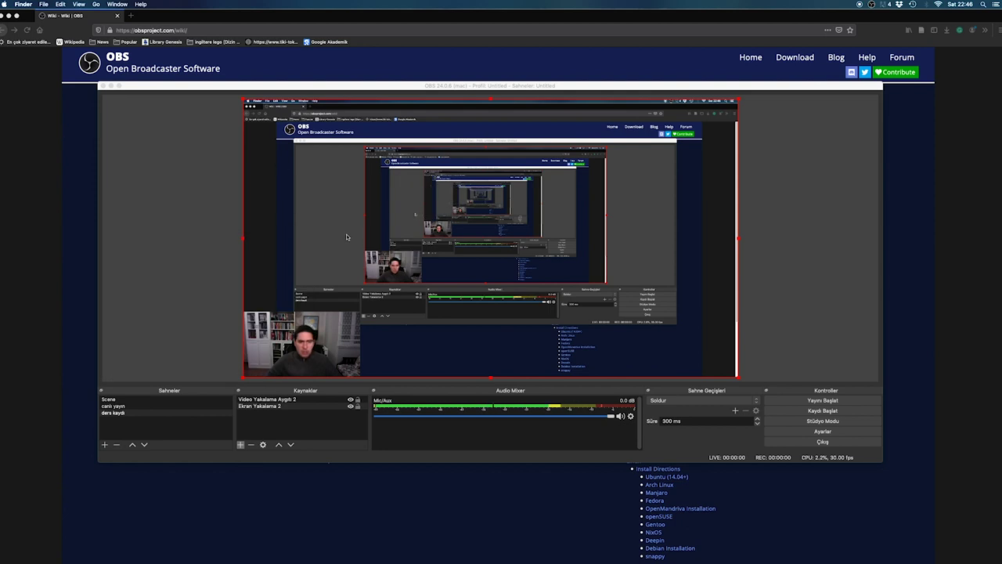